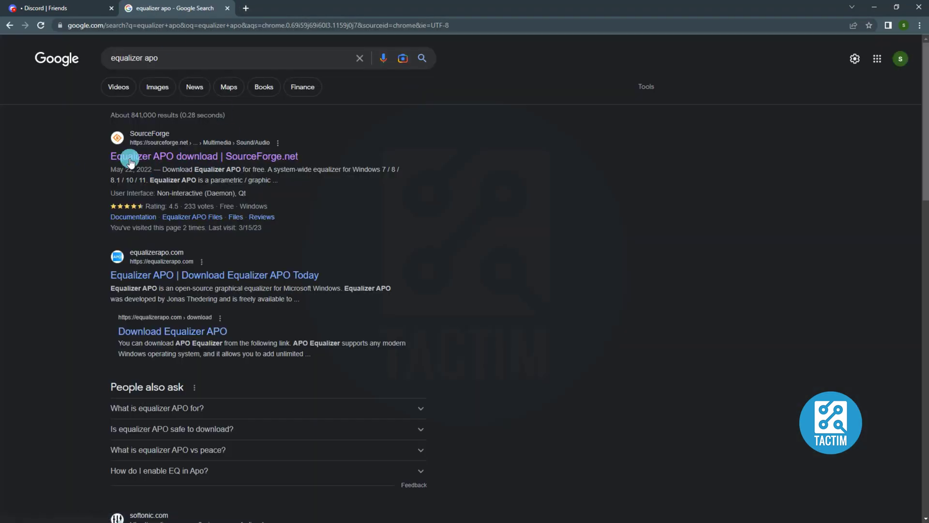
Step: Open the 'Equalizer APO download | SourceForge.net' search result
{"action": "left_click", "coordinate": [183, 156]}
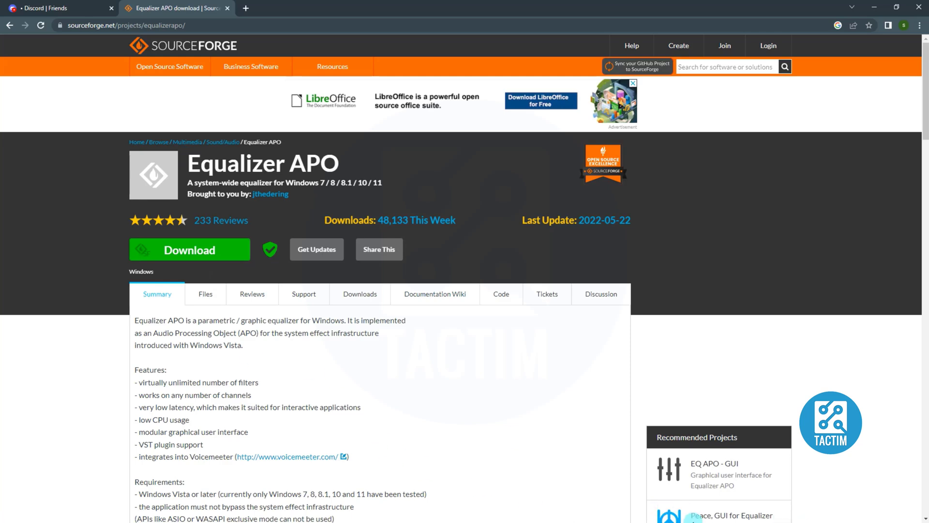
Step: Check in the Configurator's Capture devices list that the USB microphone already has APO installed
{"action": "key", "text": "super"}
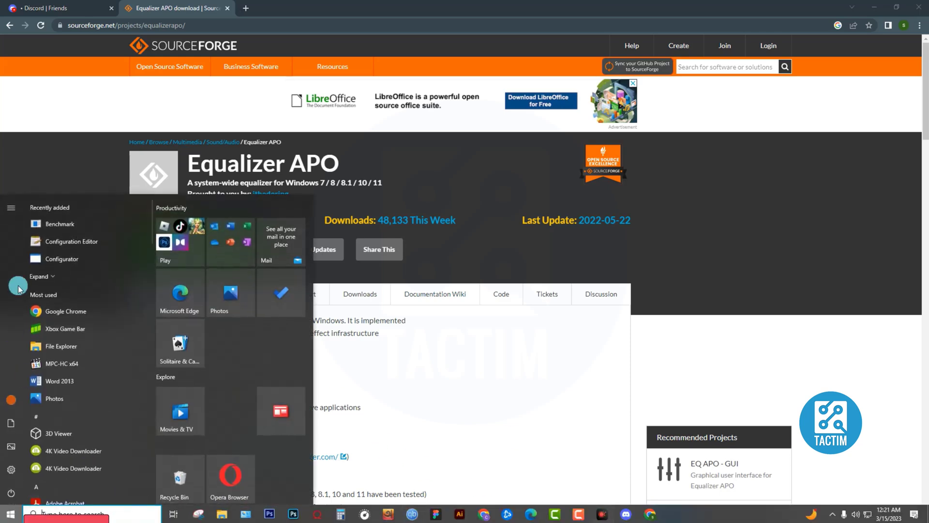
{"action": "left_click", "coordinate": [45, 261]}
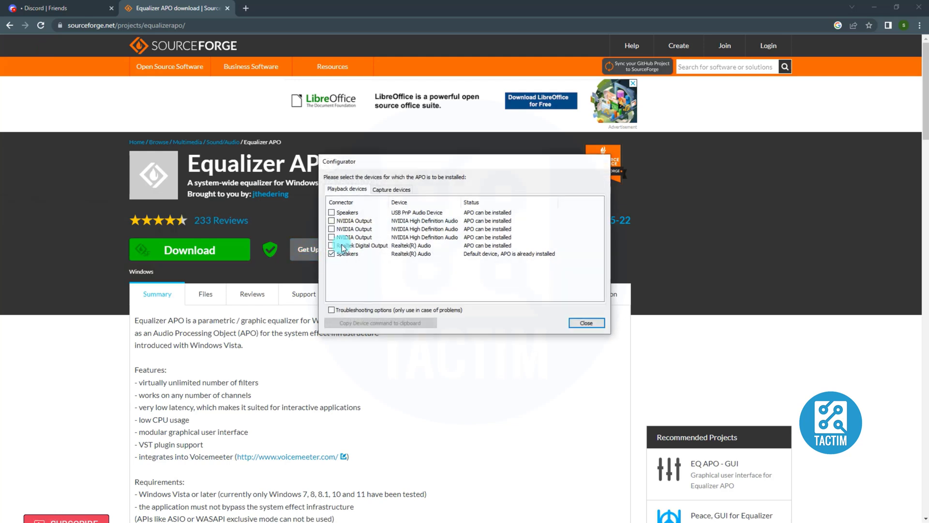
{"action": "left_click", "coordinate": [398, 189]}
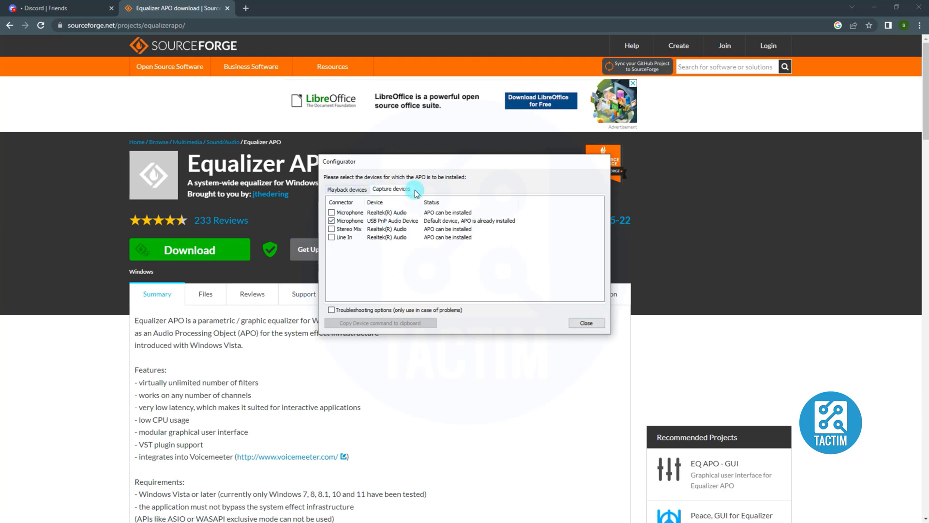
{"action": "left_click", "coordinate": [591, 329]}
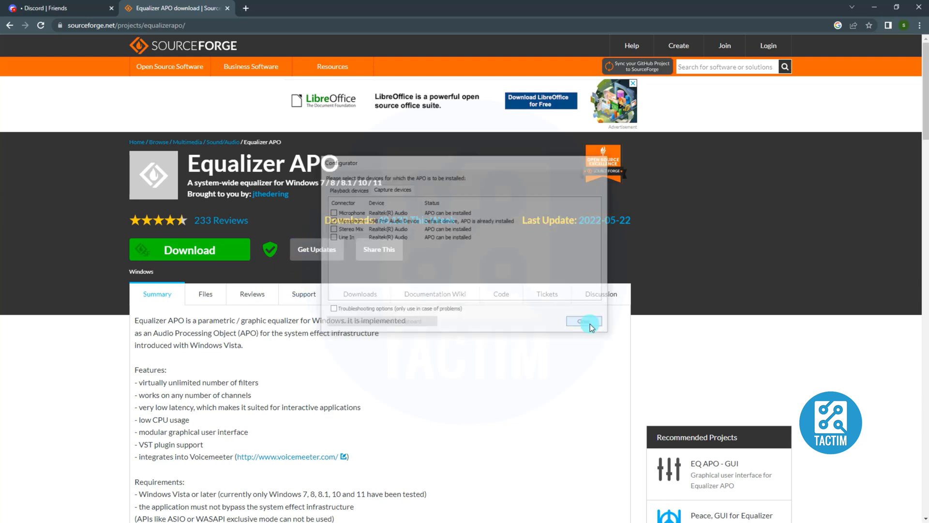
{"action": "key", "text": "super"}
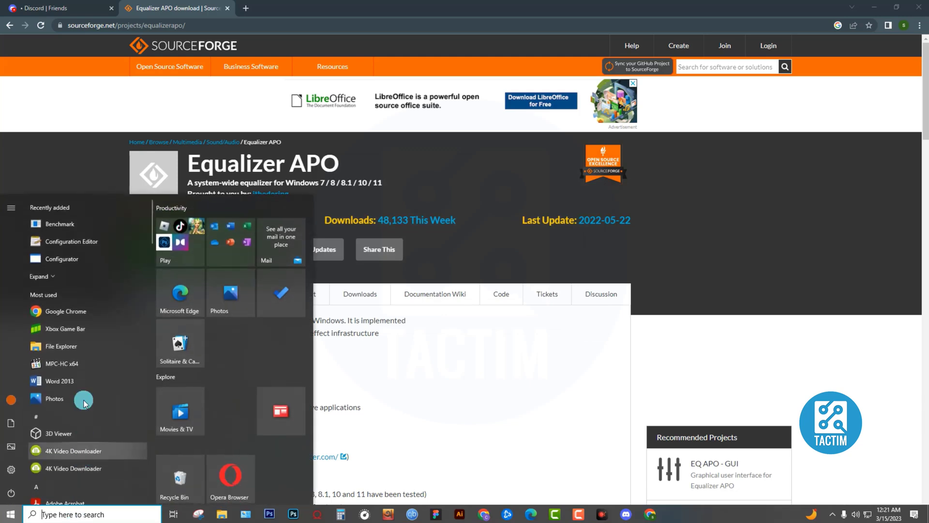
Step: Launch the Configuration Editor with its default config, then open Discord's fdsgdsdg voice channel
{"action": "left_click", "coordinate": [78, 244]}
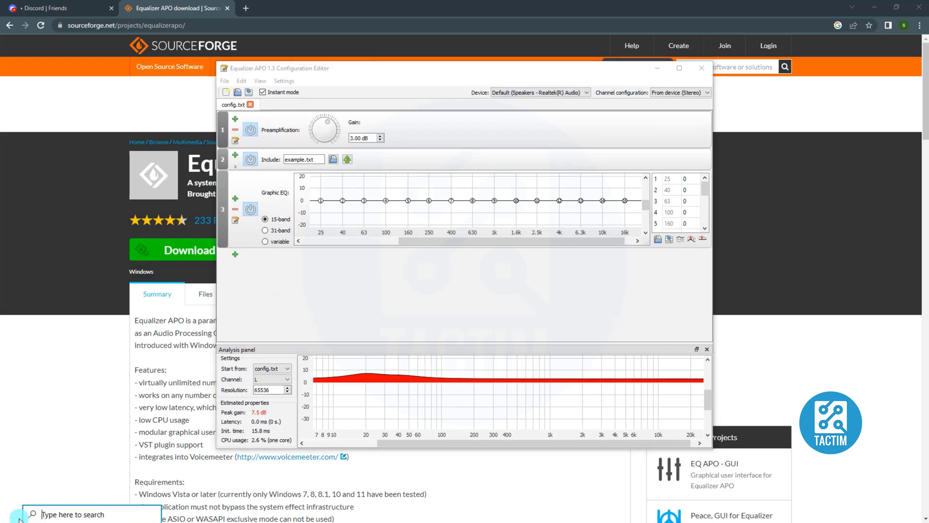
{"action": "left_click", "coordinate": [13, 514]}
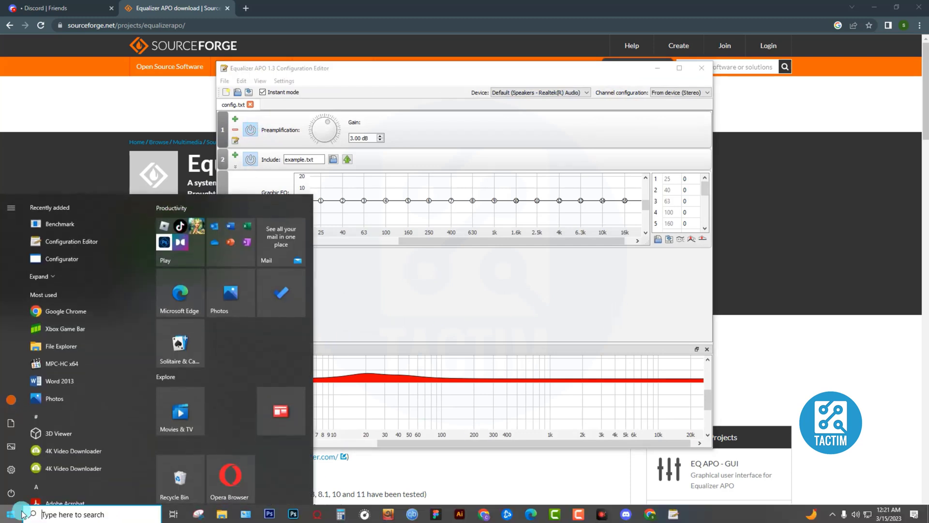
{"action": "left_click", "coordinate": [389, 81]}
{"action": "left_click", "coordinate": [23, 8]}
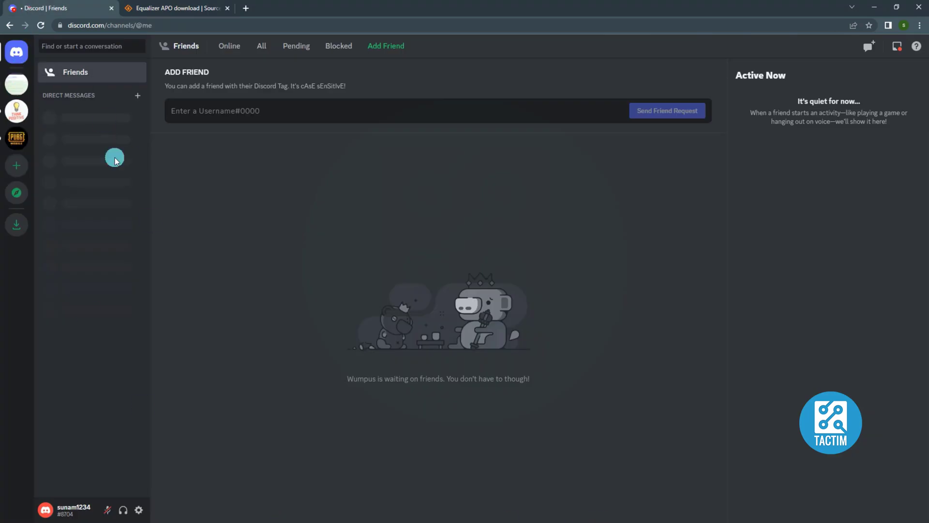
{"action": "left_click", "coordinate": [16, 113]}
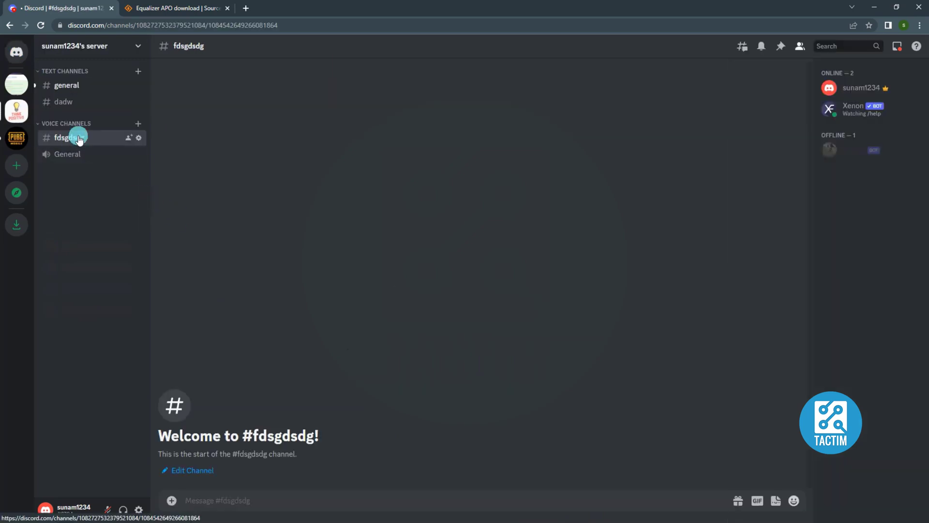
Step: Replace the 3 dB Preamplification Gain in the Configuration Editor with a higher dB value
{"action": "key", "text": "super"}
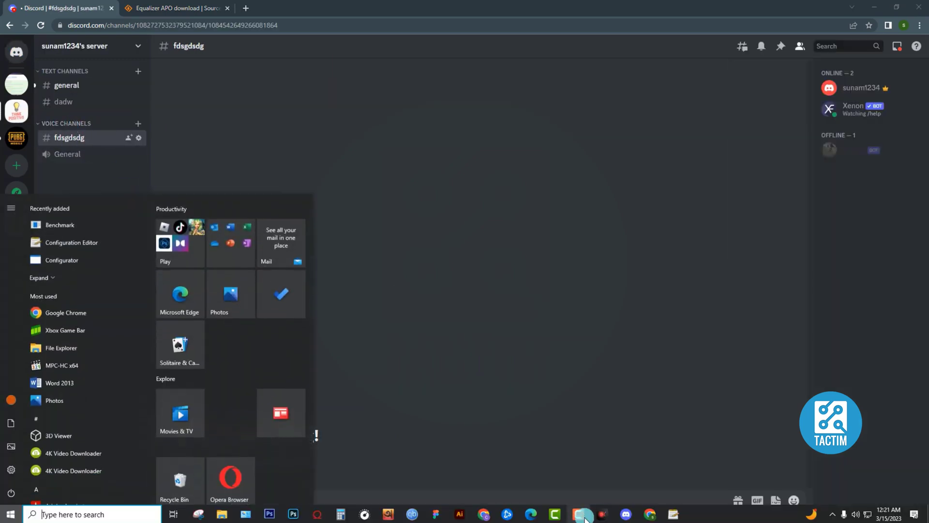
{"action": "left_click", "coordinate": [673, 516]}
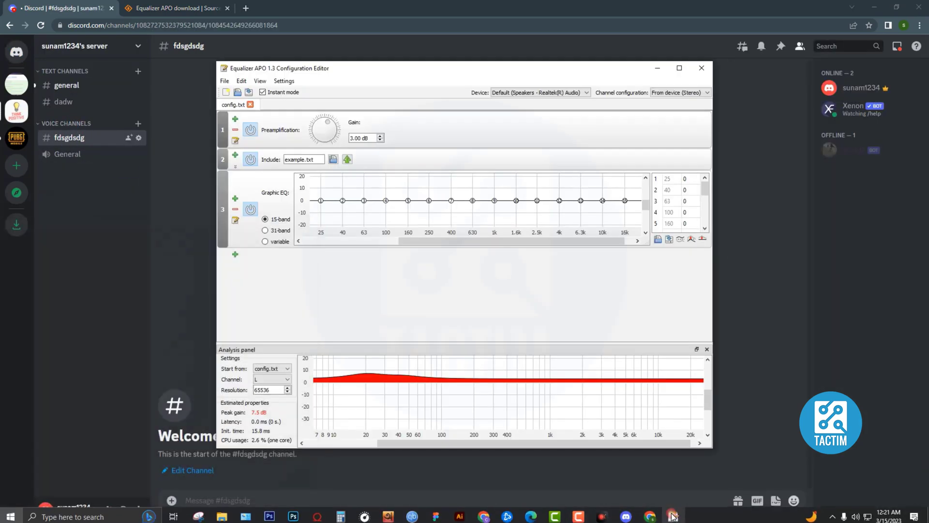
{"action": "type", "text": "3"}
{"action": "double_click", "coordinate": [354, 139]}
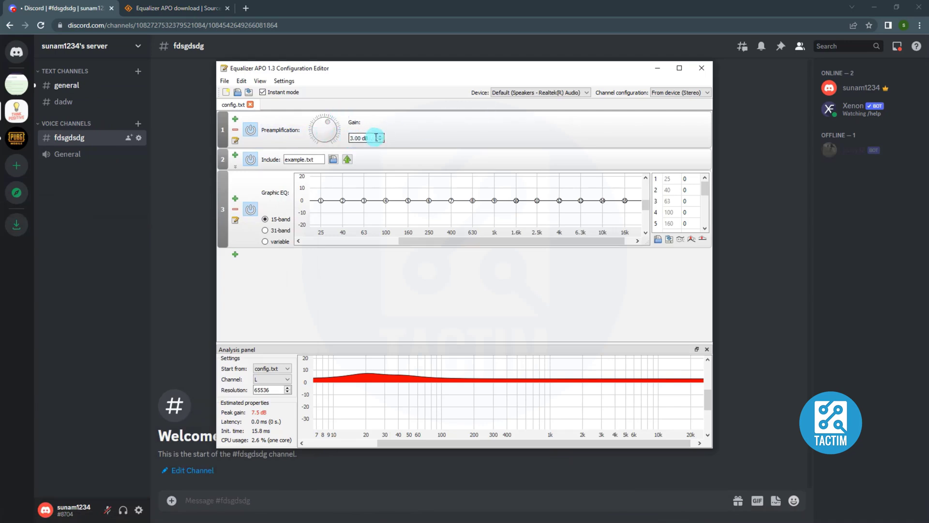
{"action": "left_click", "coordinate": [464, 124]}
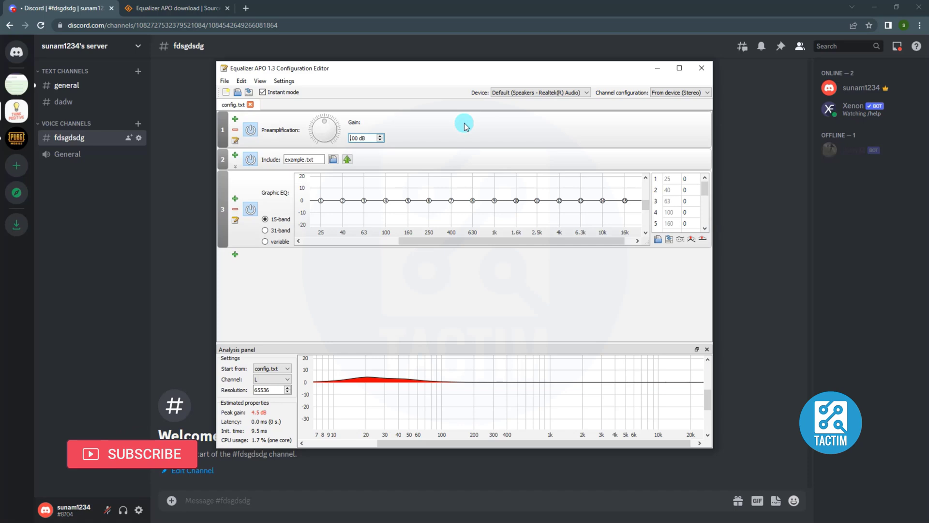
{"action": "type", "text": "20."}
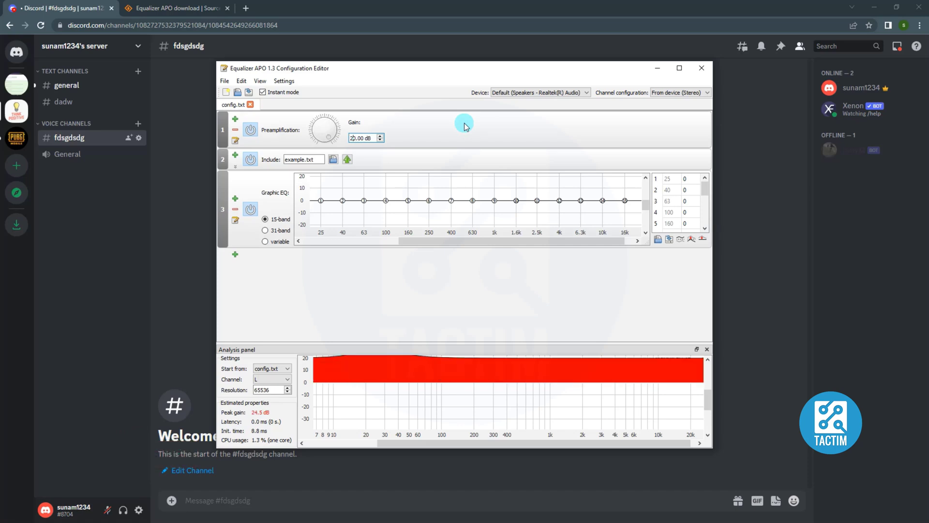
{"action": "key", "text": "BackSpace"}
{"action": "type", "text": "3"}
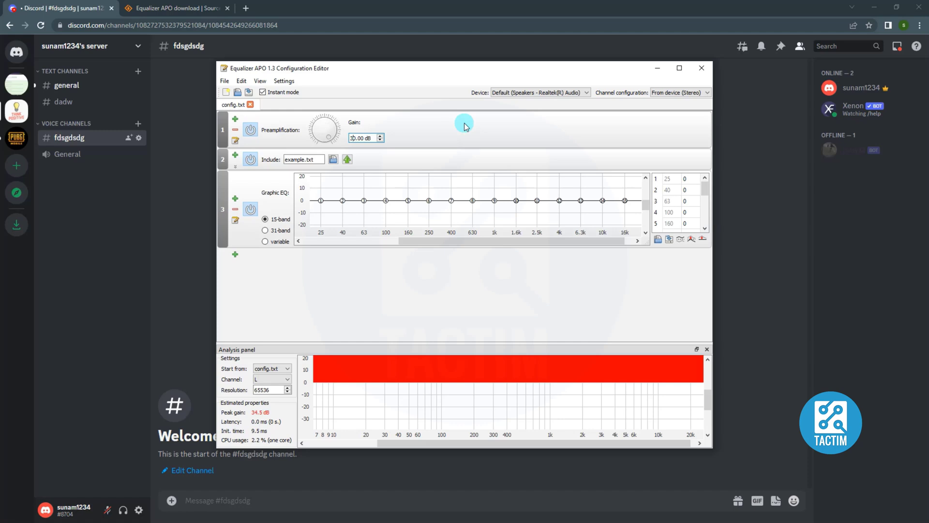
{"action": "type", "text": "4"}
{"action": "type", "text": "5"}
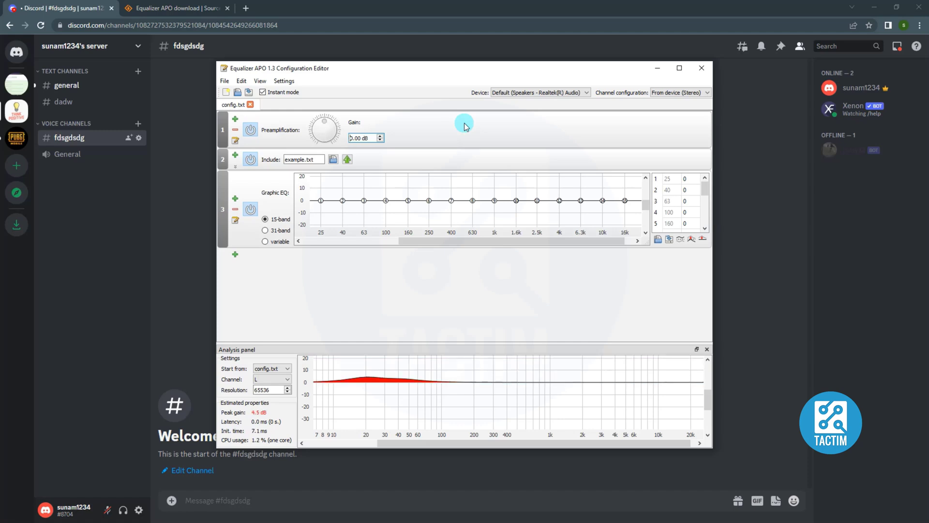